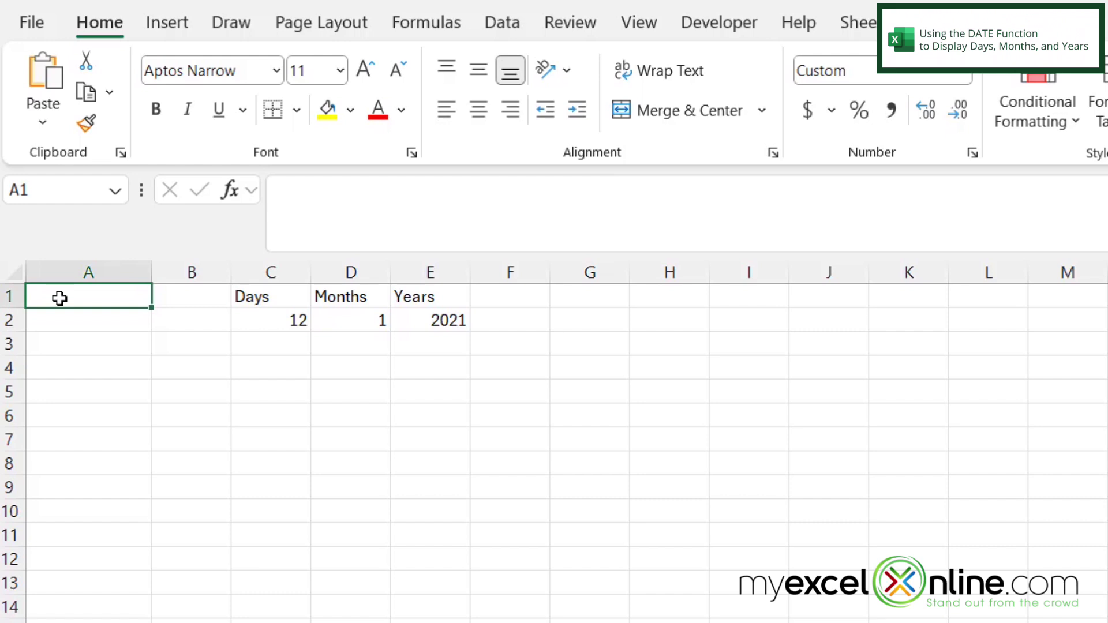
pyautogui.write('=date')
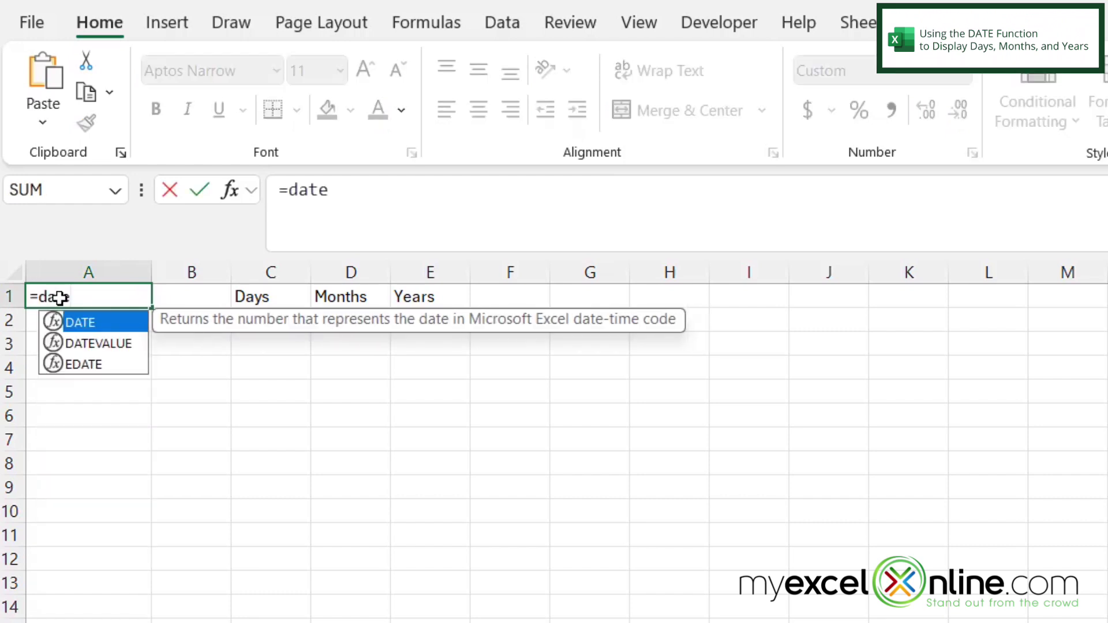
pyautogui.write('(')
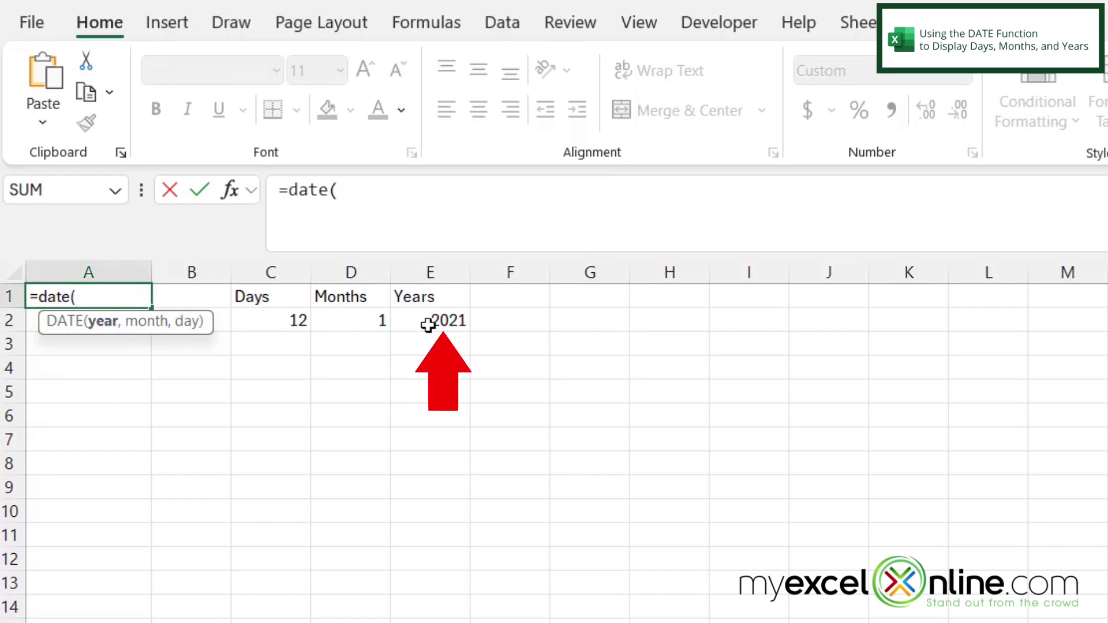
# - Enter =DATE(E2,D2,C2) in A1 using the year, month and day cells, showing 12-Jan-2021
pyautogui.click(430, 325)
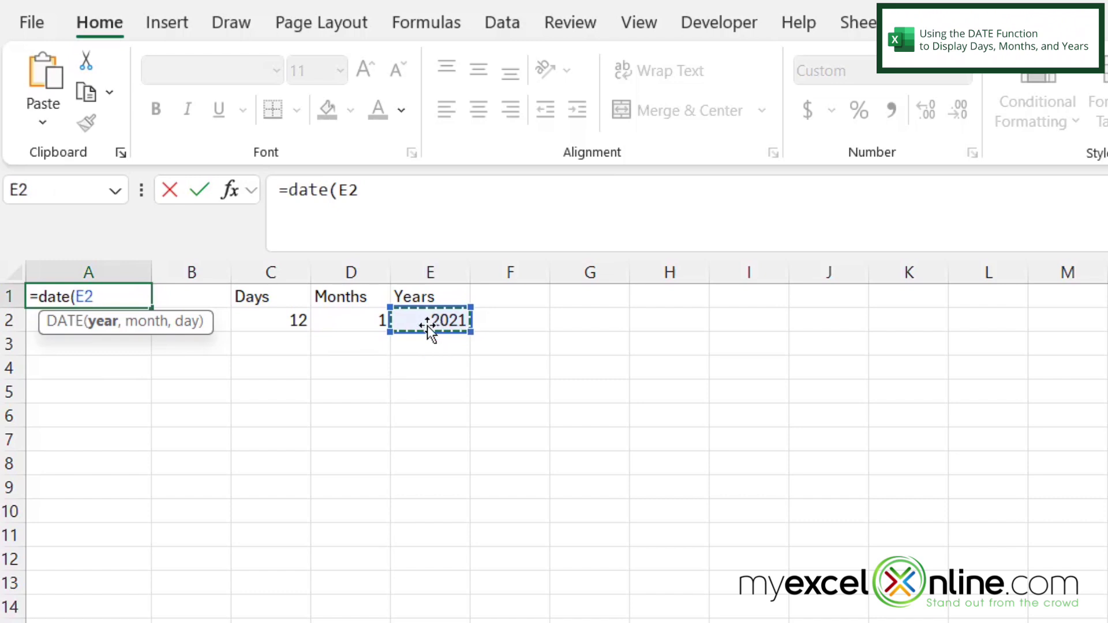
pyautogui.write(',')
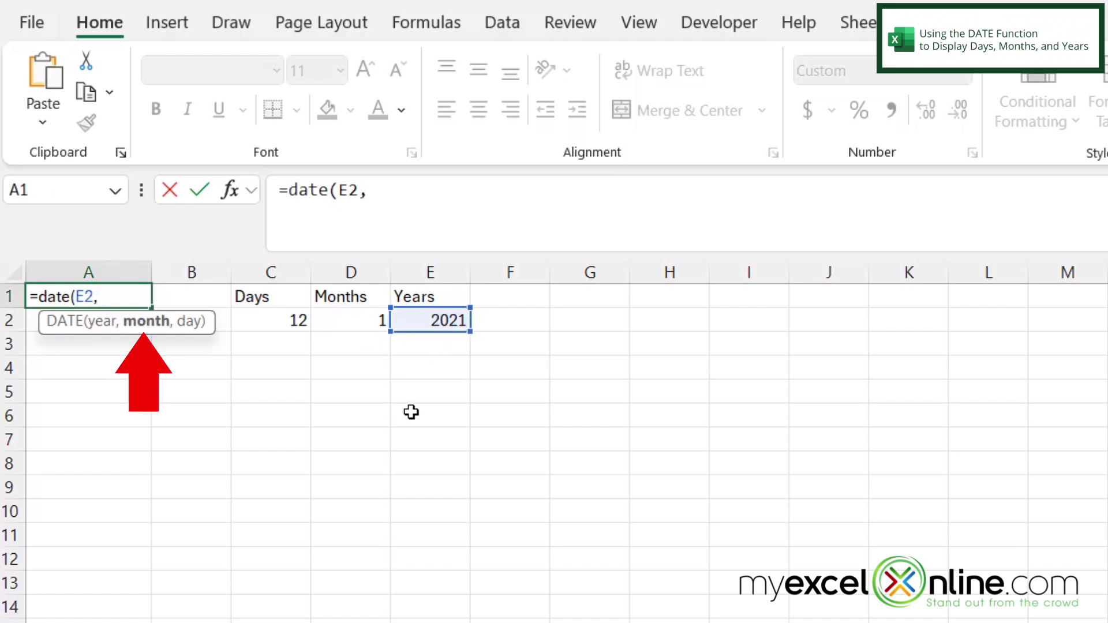
pyautogui.click(334, 325)
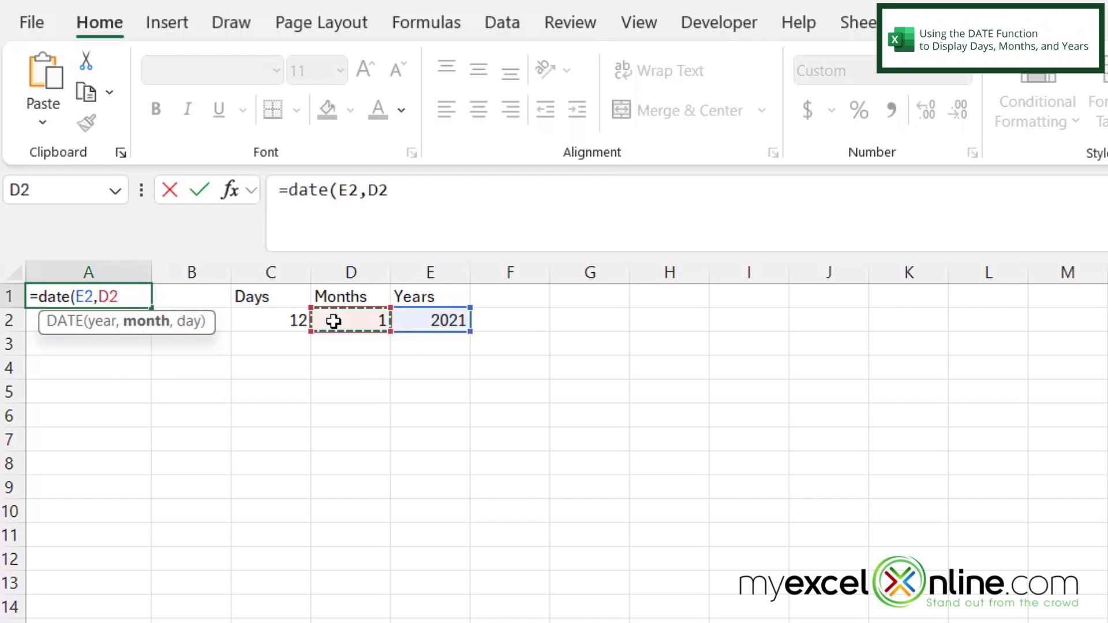
pyautogui.write(',')
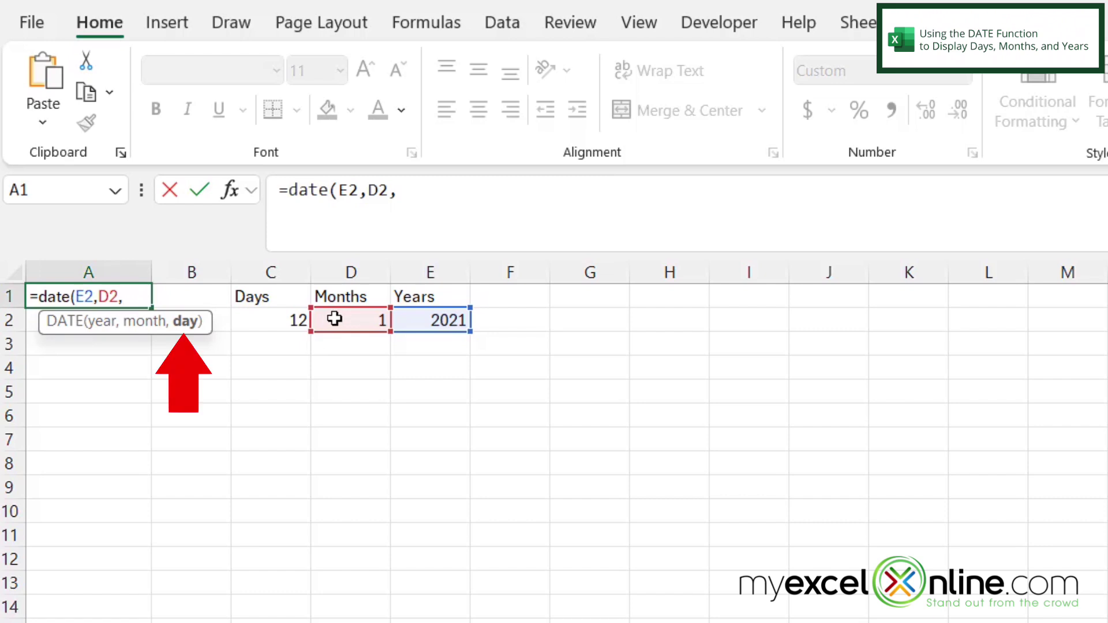
pyautogui.click(264, 322)
pyautogui.write(')')
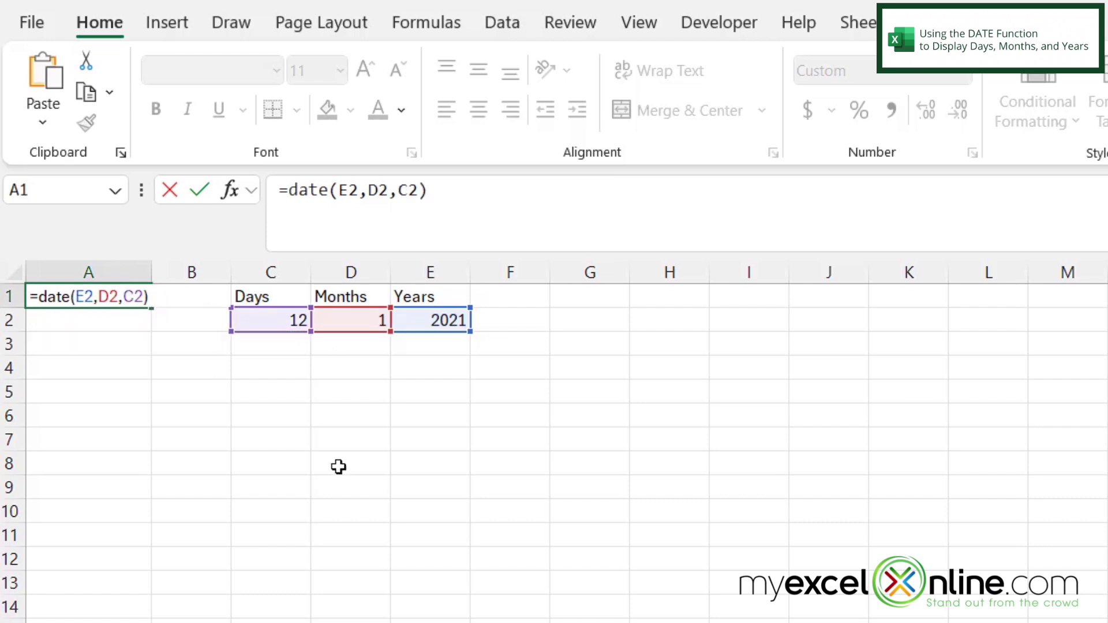
pyautogui.press('Return')
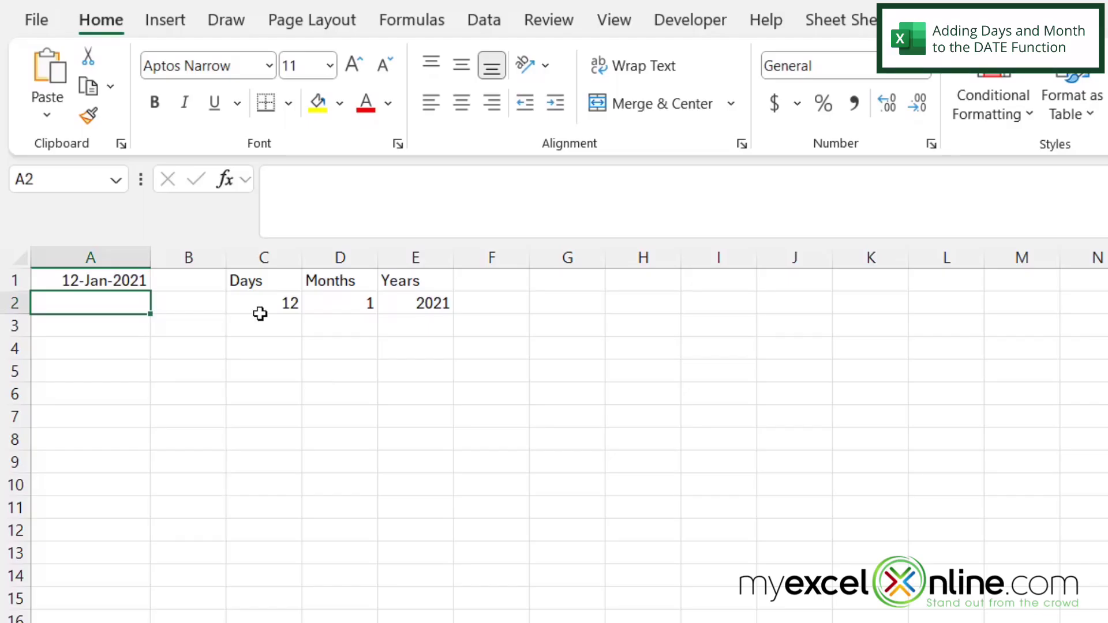
# - Change A1's formula to =DATE(E2,D2,C2+5), giving 17-Jan-2021
pyautogui.click(87, 278)
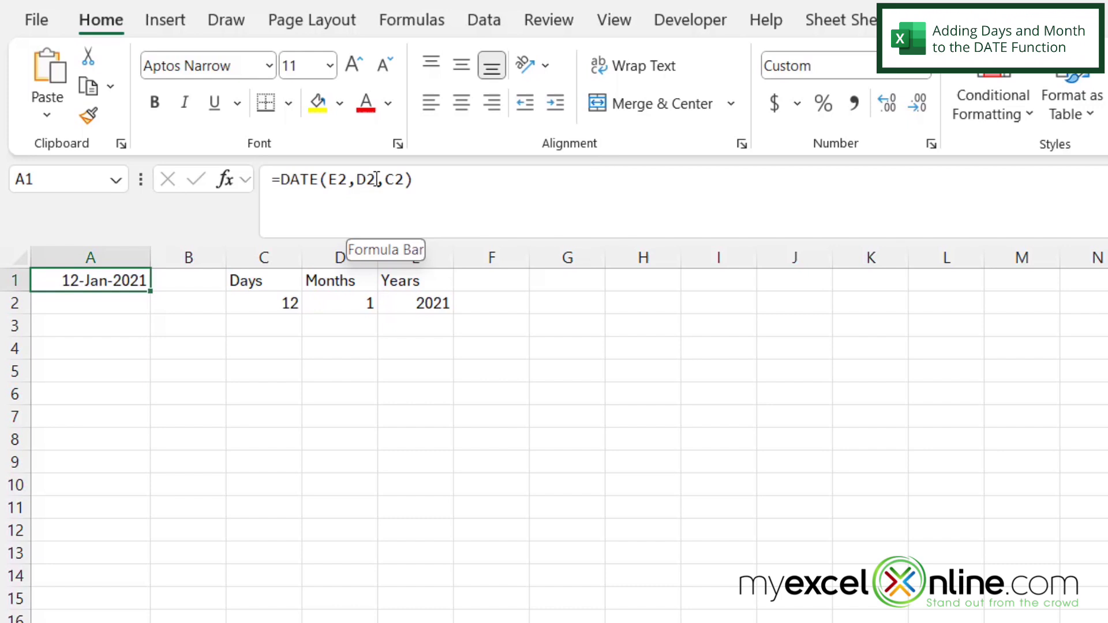
pyautogui.click(405, 180)
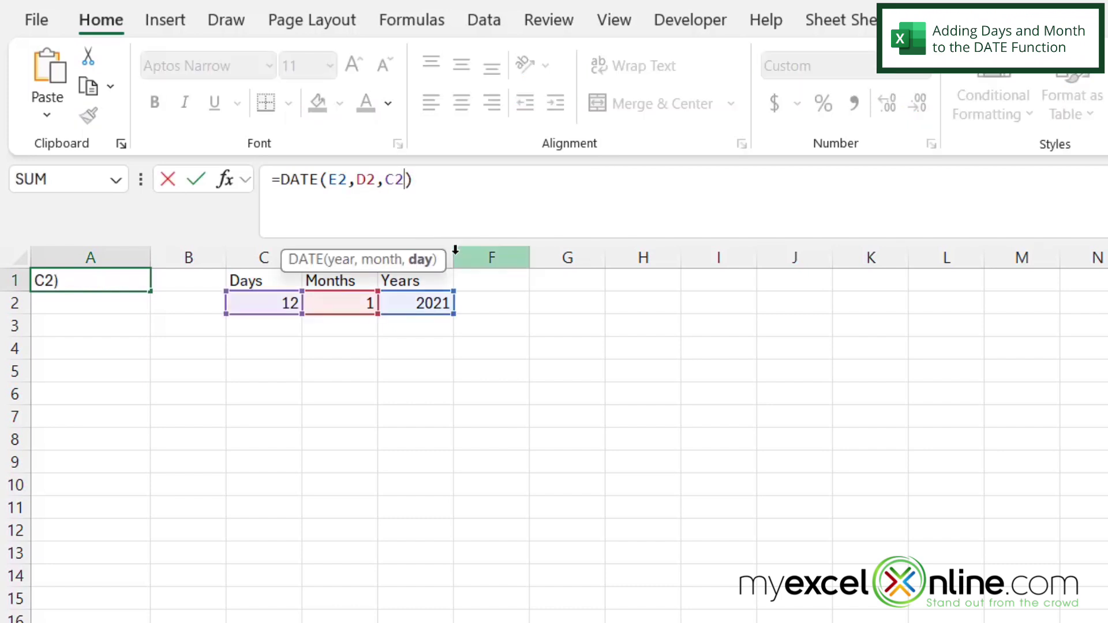
pyautogui.write('+5')
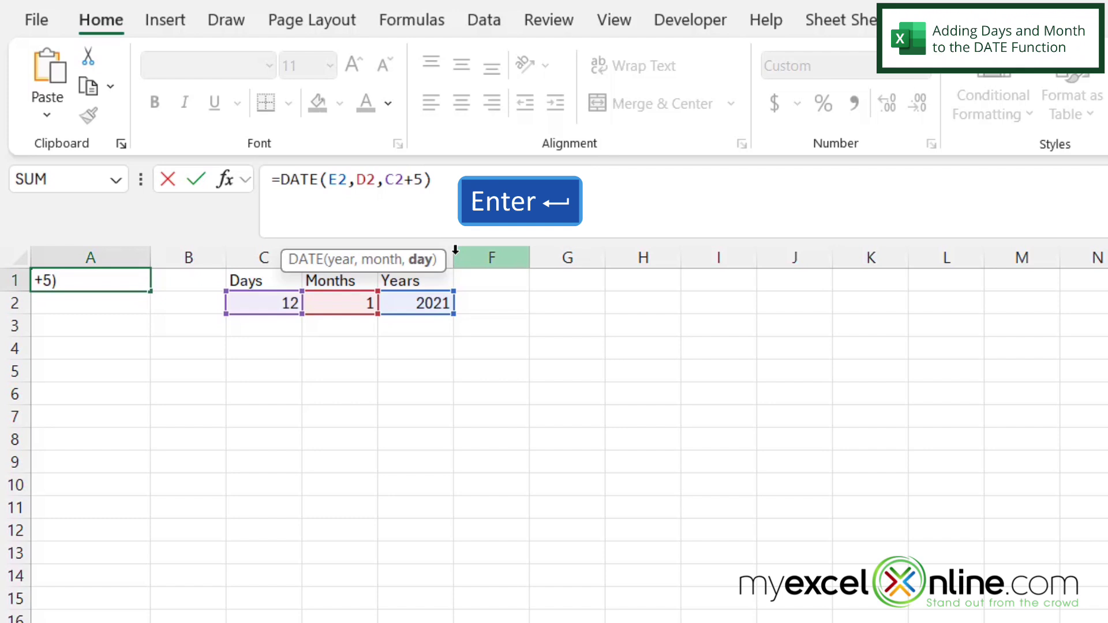
pyautogui.press('Return')
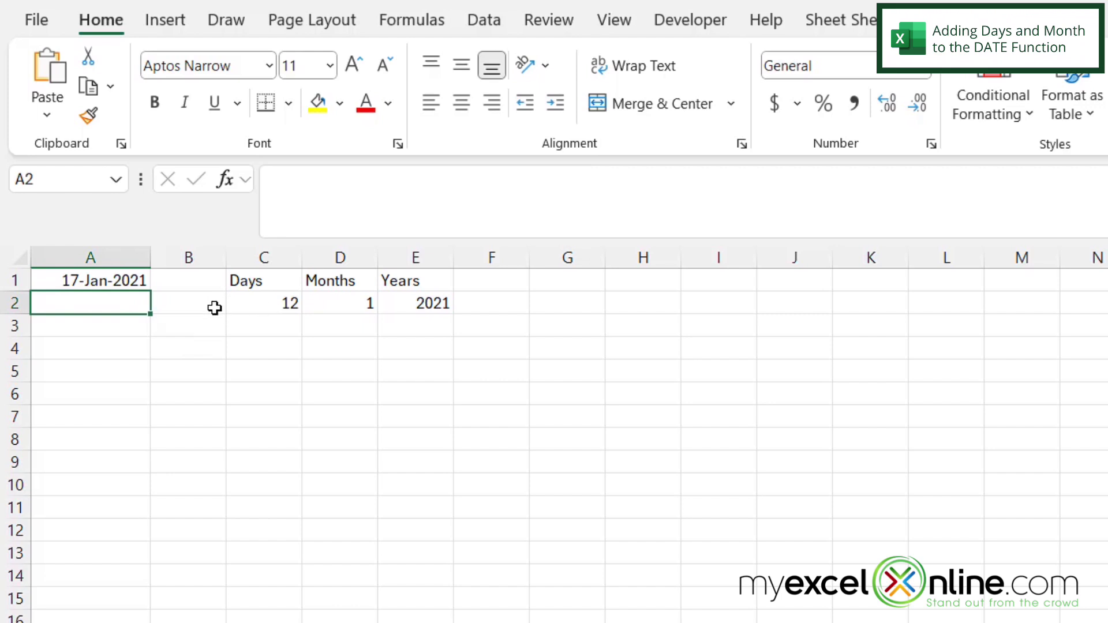
# - Move the +5 in A1's formula from C2 to D2, giving 12-Jun-2021
pyautogui.click(104, 279)
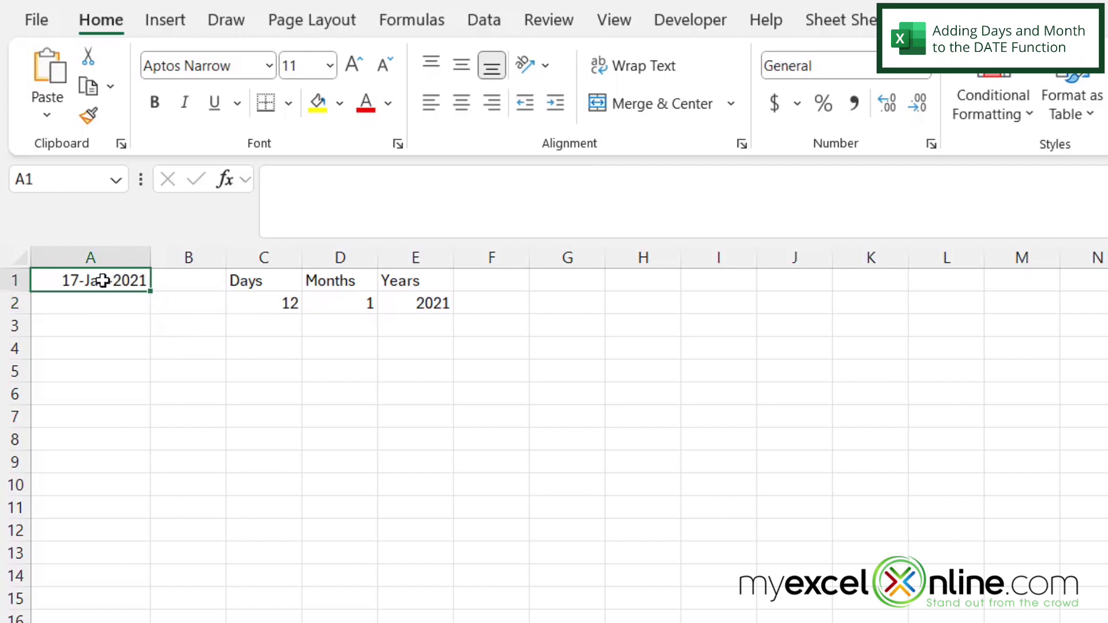
pyautogui.click(423, 179)
pyautogui.press('BackSpace')
pyautogui.press('BackSpace')
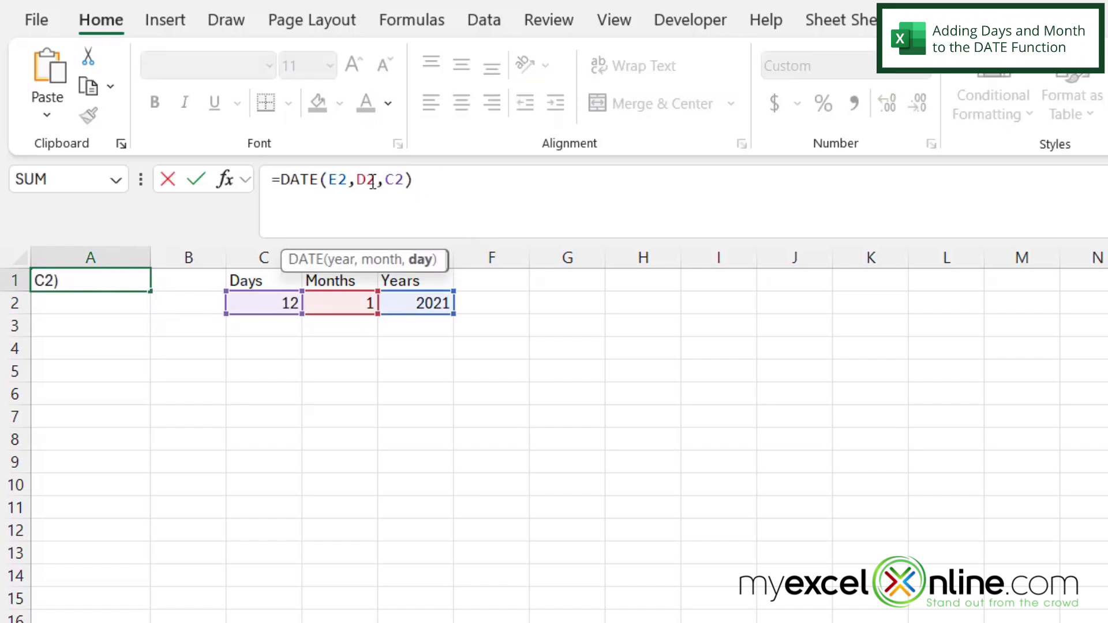
pyautogui.click(372, 179)
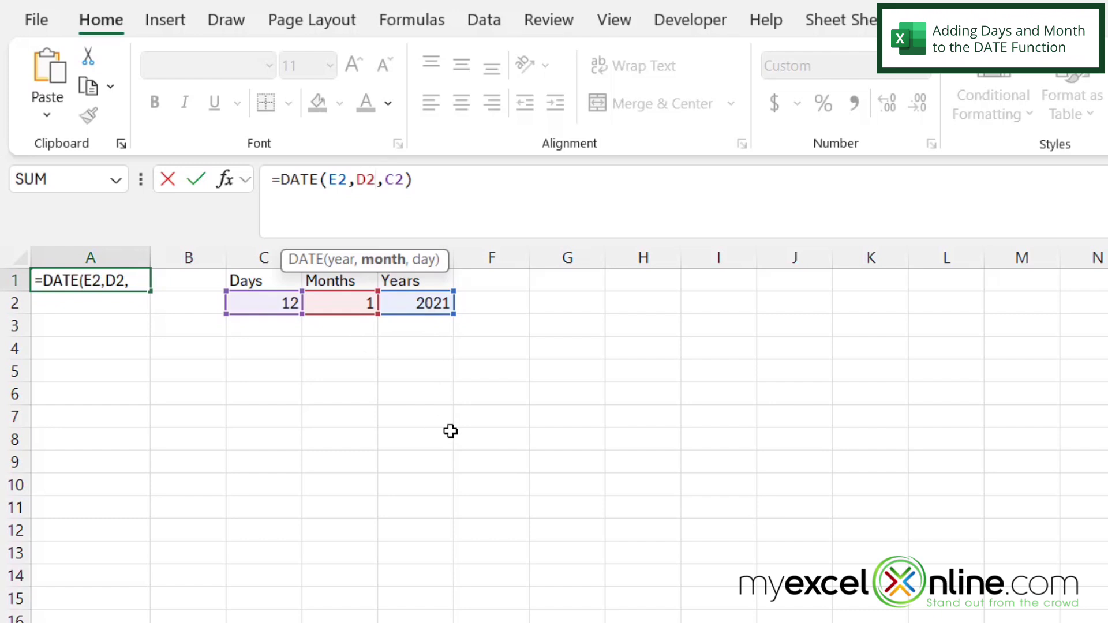
pyautogui.write('+5')
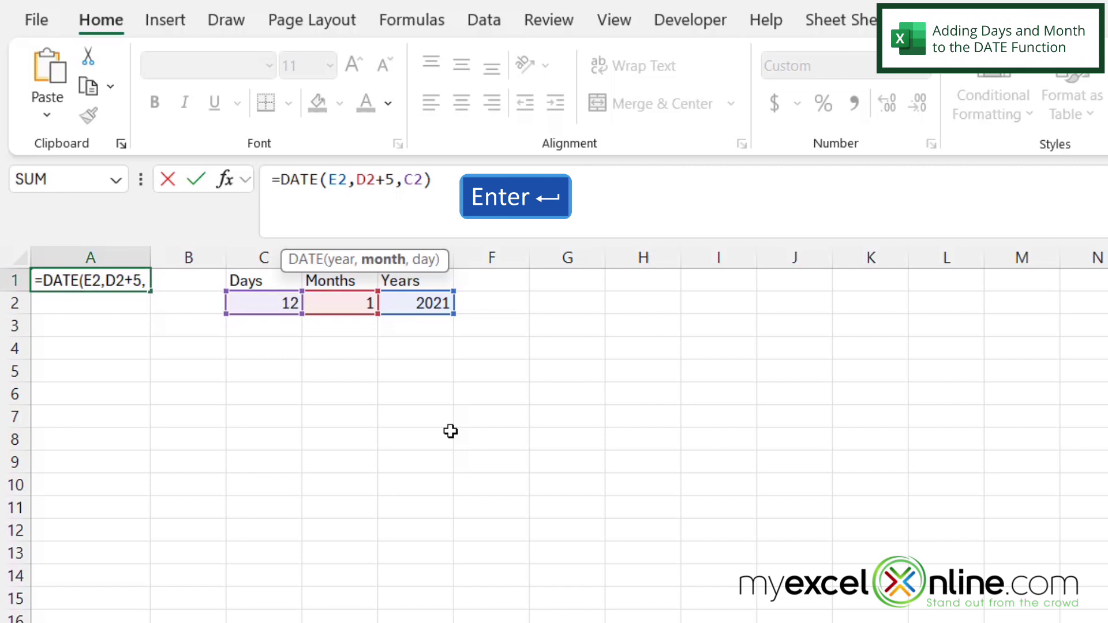
pyautogui.press('Return')
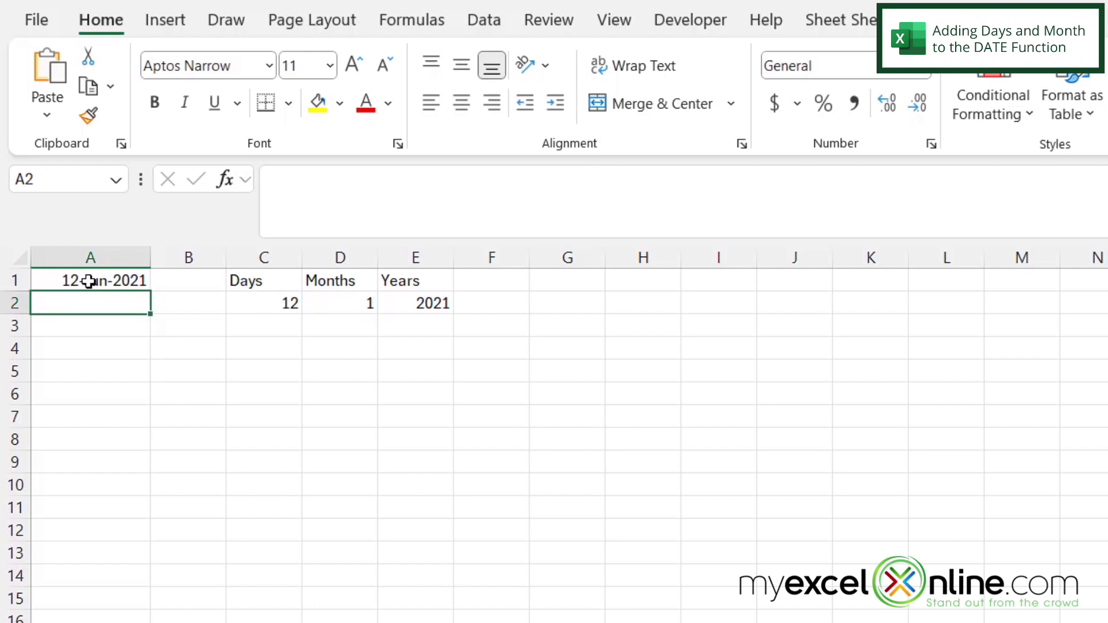
# - Change A1's formula to =DATE(E2,D2+13,C2), rolling the date over to 12-Feb-2022
pyautogui.click(91, 282)
pyautogui.click(397, 180)
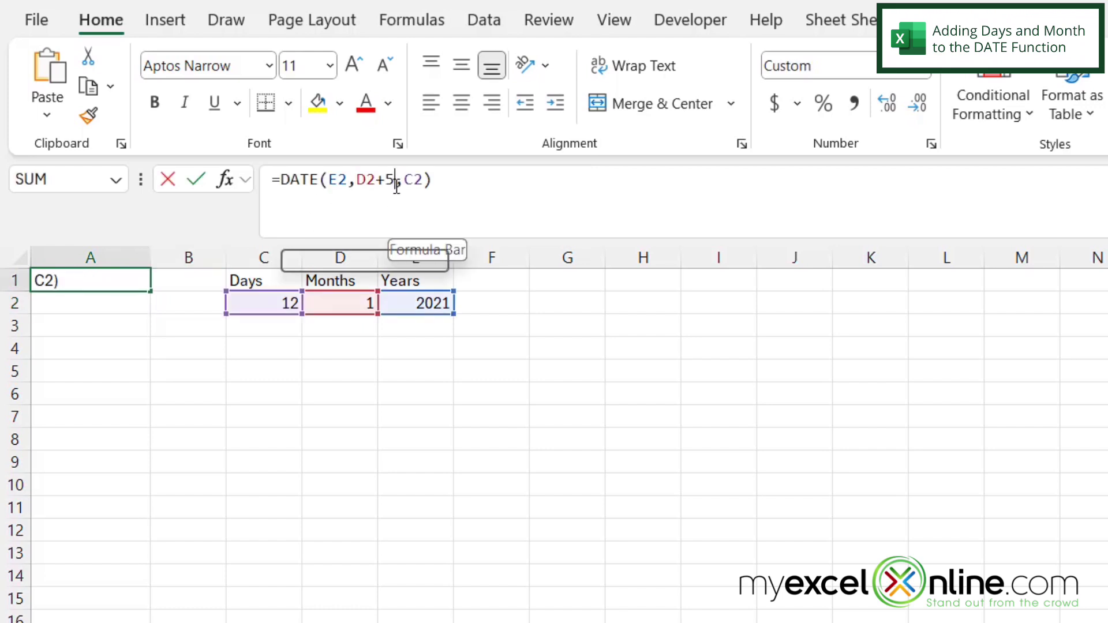
pyautogui.press('BackSpace')
pyautogui.write('13')
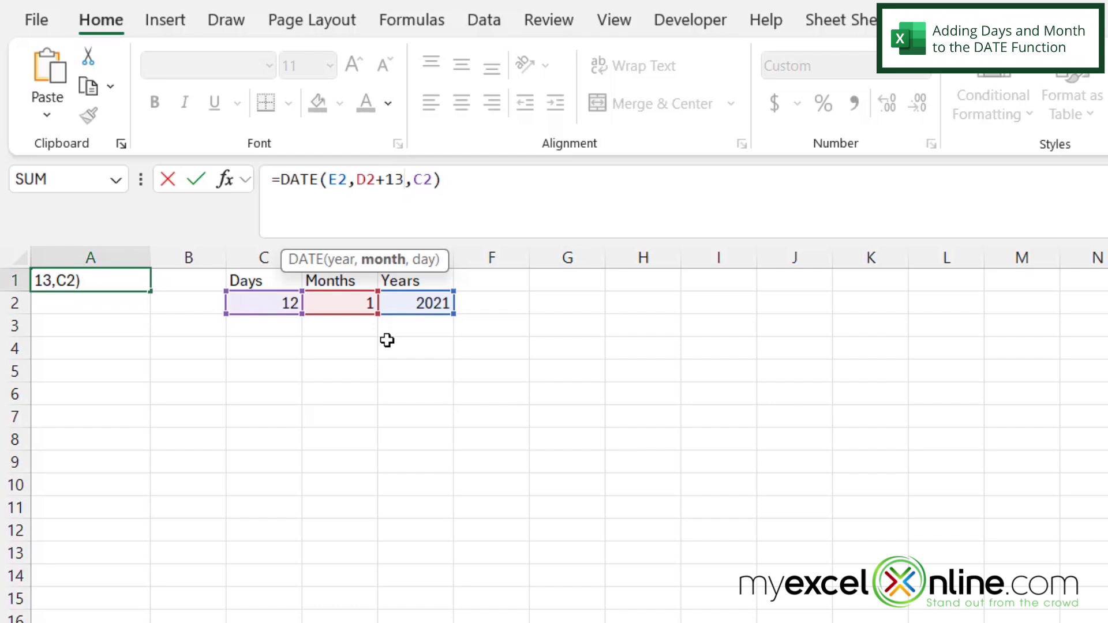
pyautogui.press('Return')
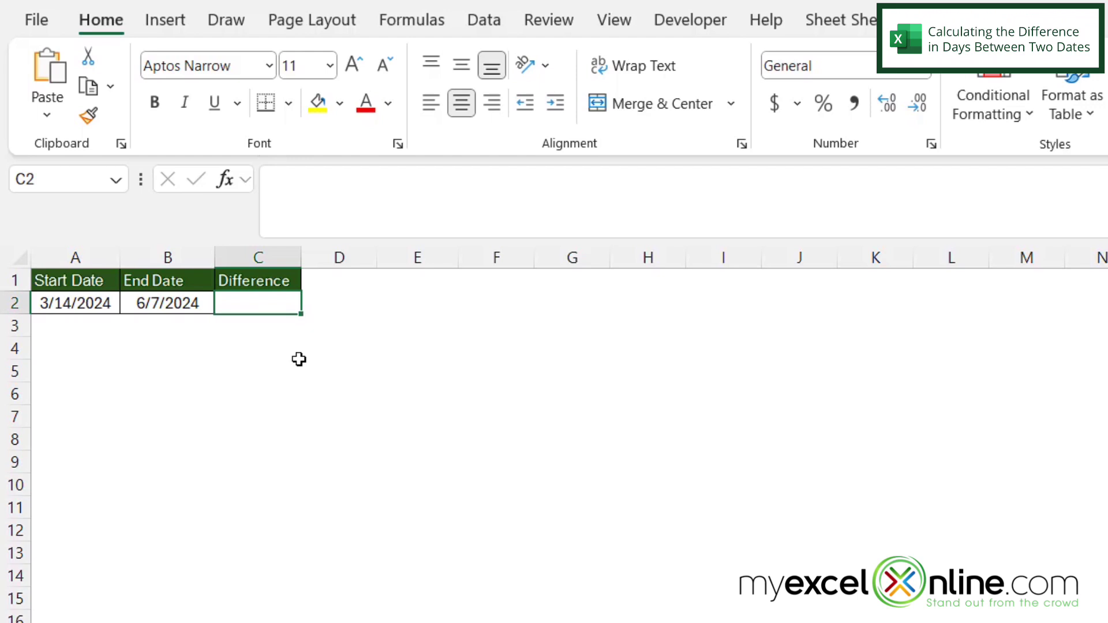
pyautogui.write('=')
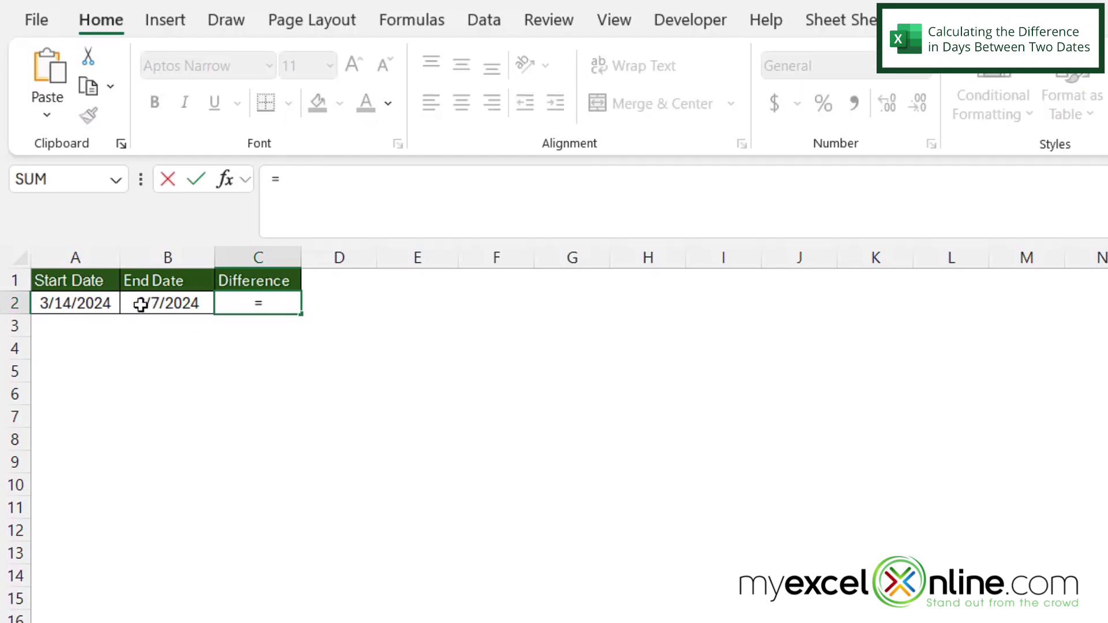
# - Enter =B2-A2 in C2 to get the 85-day difference
pyautogui.click(138, 305)
pyautogui.write('-')
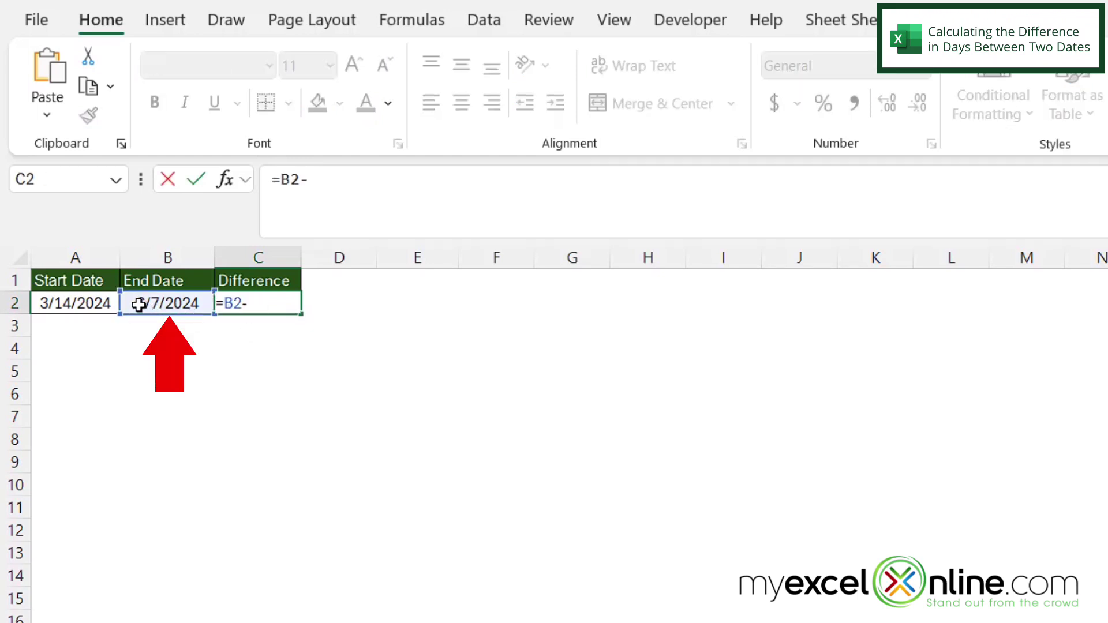
pyautogui.click(60, 305)
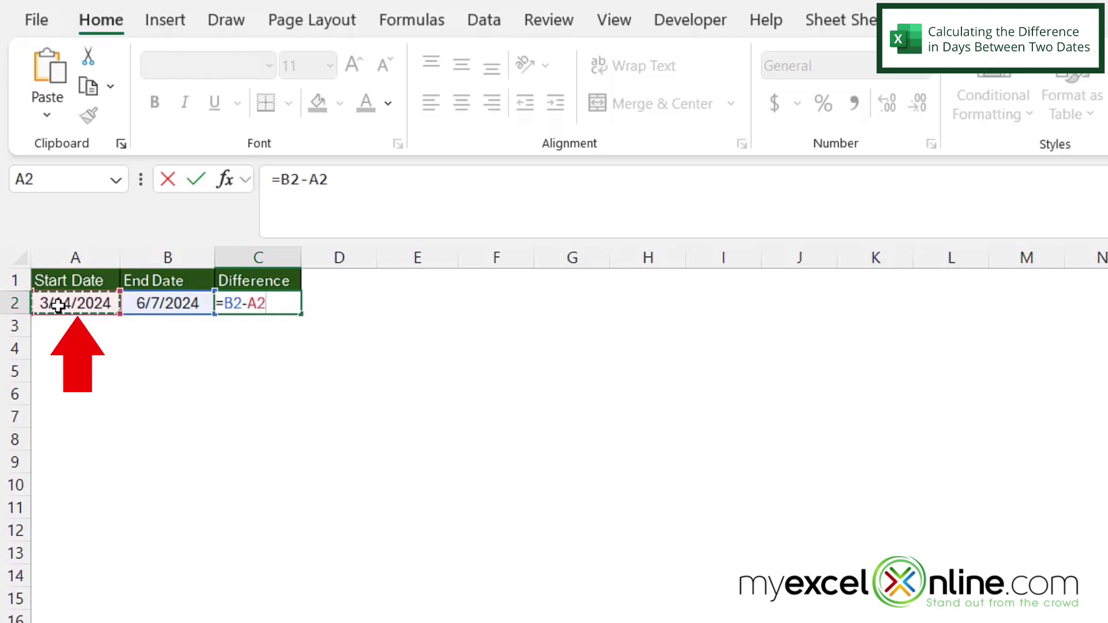
pyautogui.press('Return')
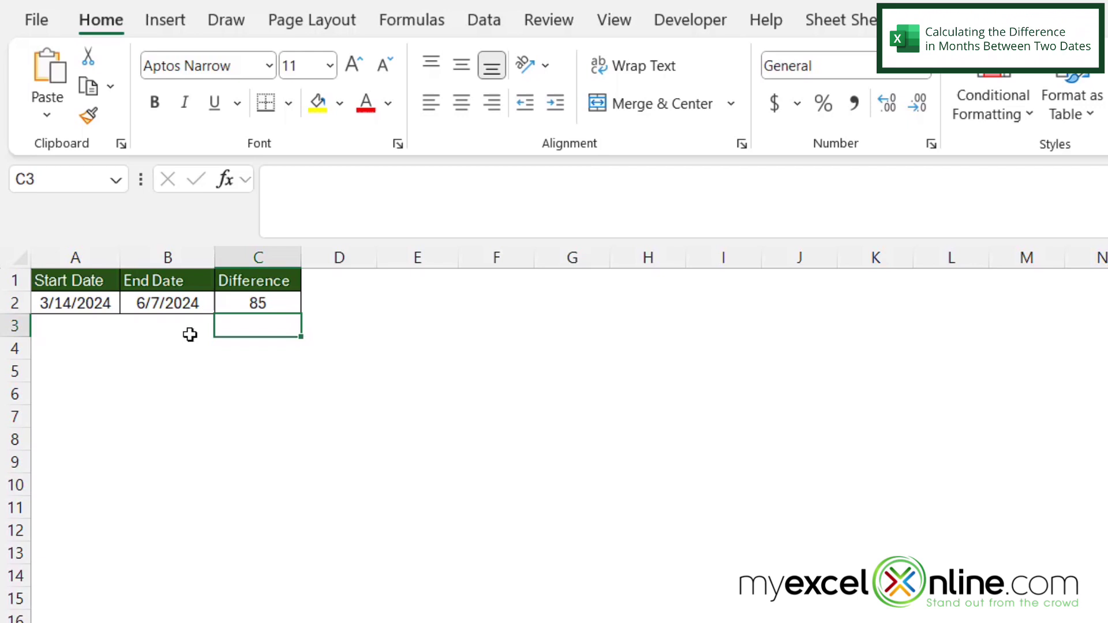
# - Replace C2 with =DATEDIF(A2,B2,"M") and change the end date to 6/15/2024
pyautogui.click(222, 302)
pyautogui.press('Delete')
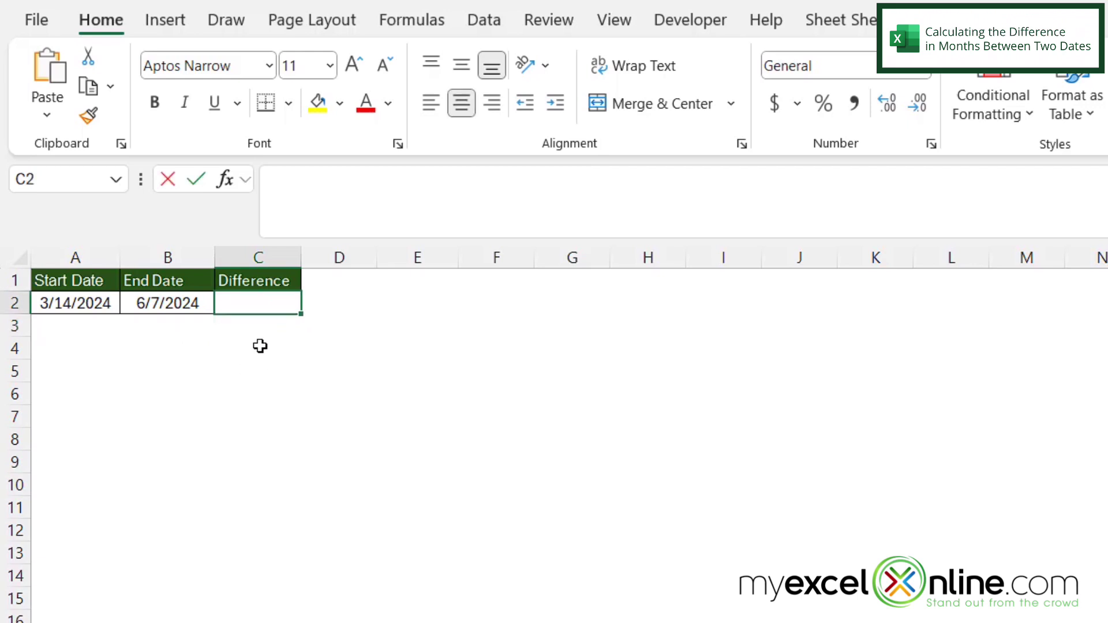
pyautogui.write('=datedif')
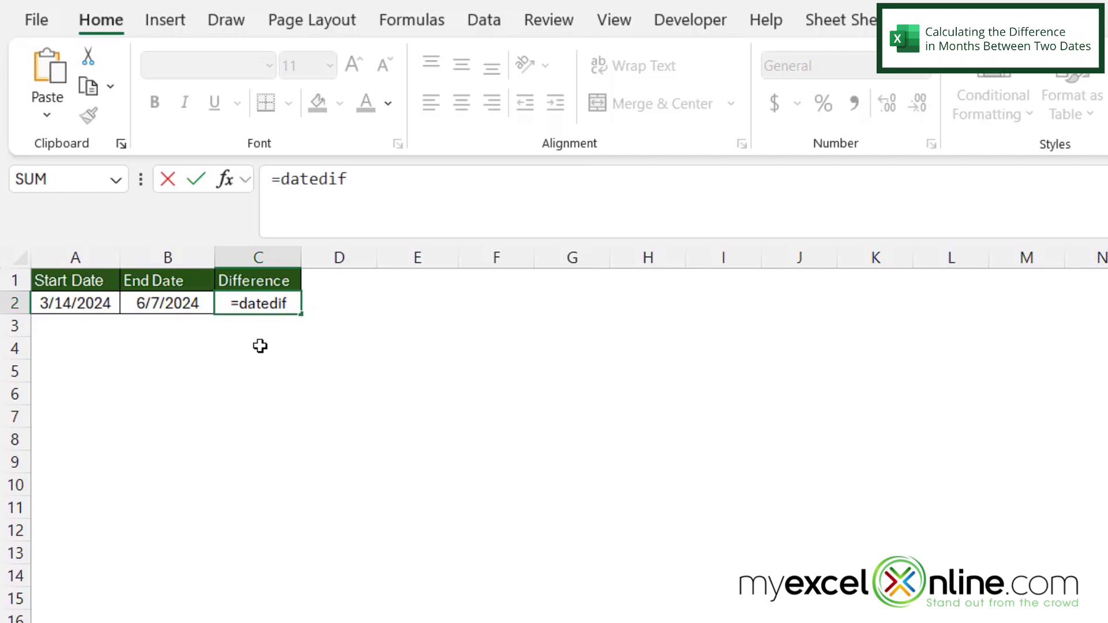
pyautogui.write('(')
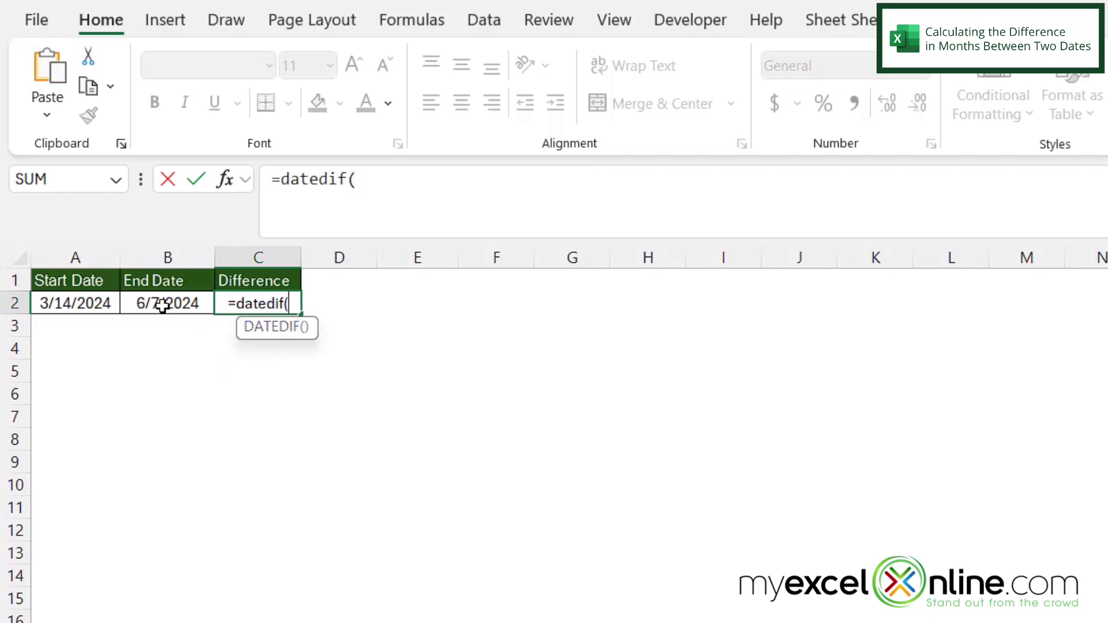
pyautogui.click(75, 302)
pyautogui.write(',')
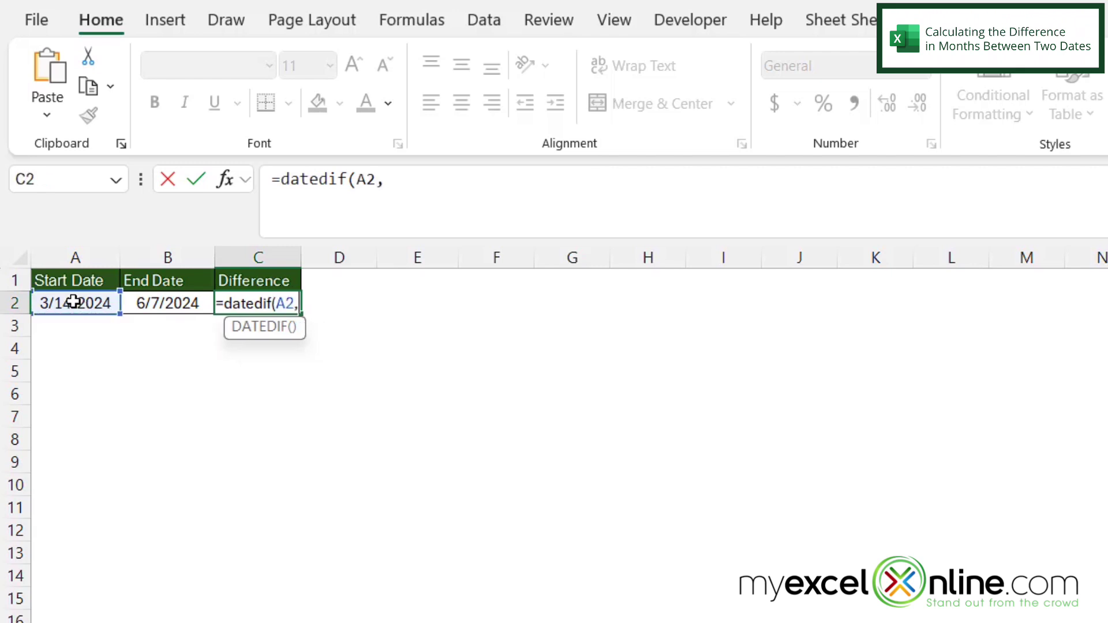
pyautogui.click(180, 301)
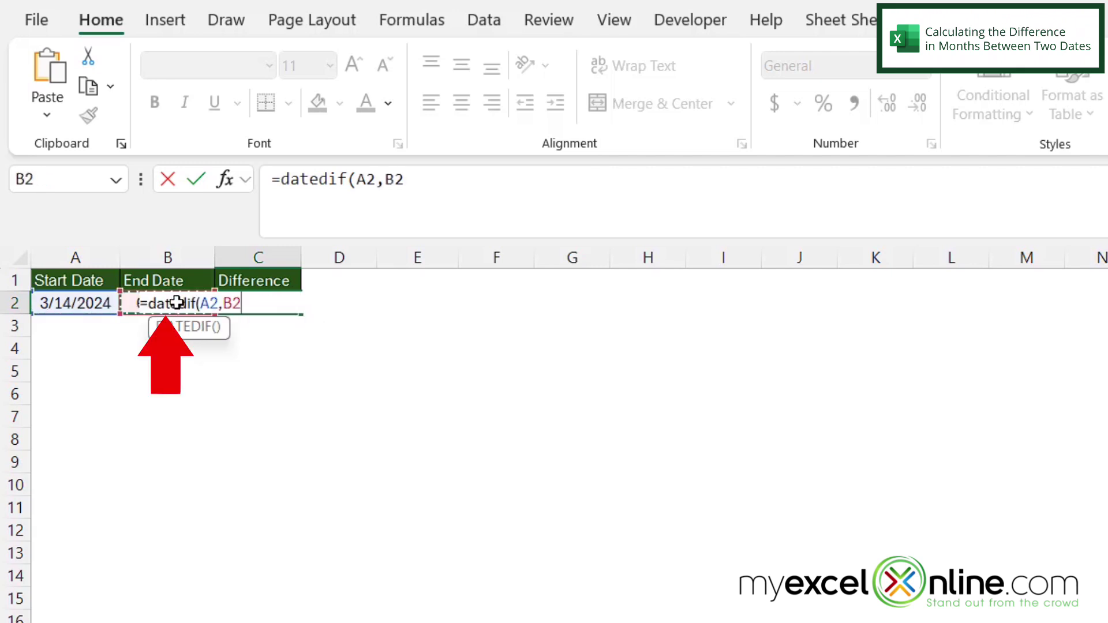
pyautogui.write(',')
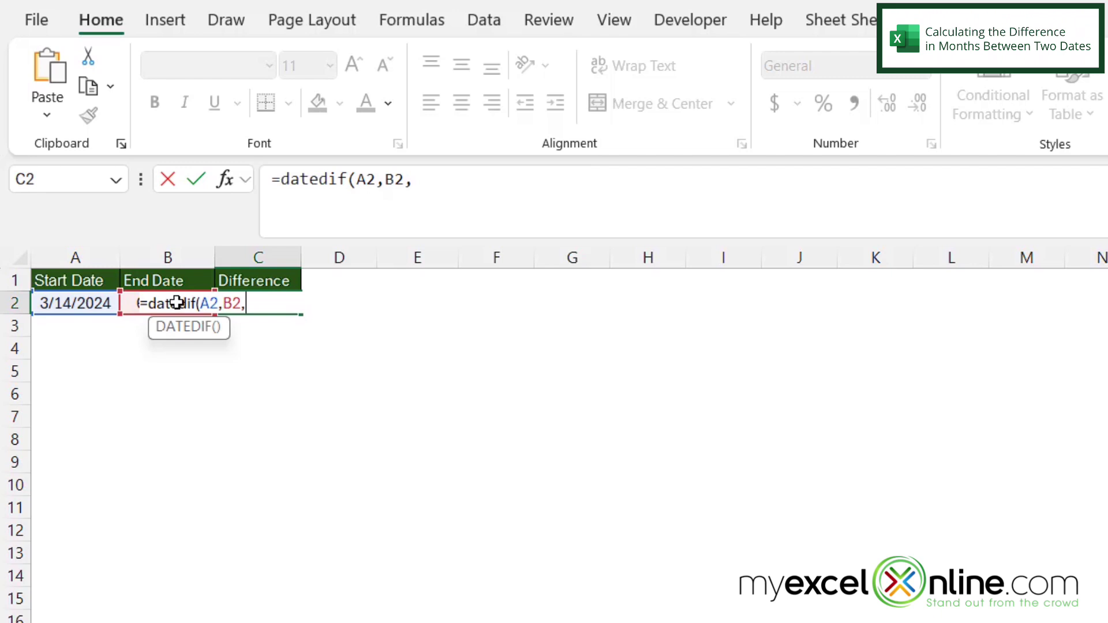
pyautogui.write('"M')
pyautogui.write('"')
pyautogui.write(')')
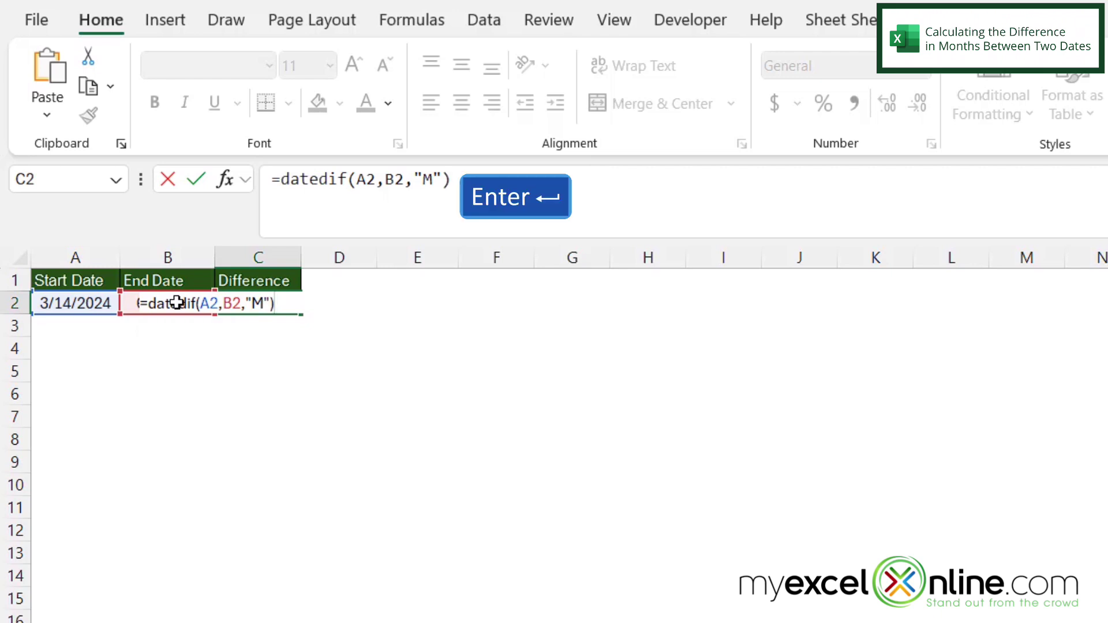
pyautogui.press('Return')
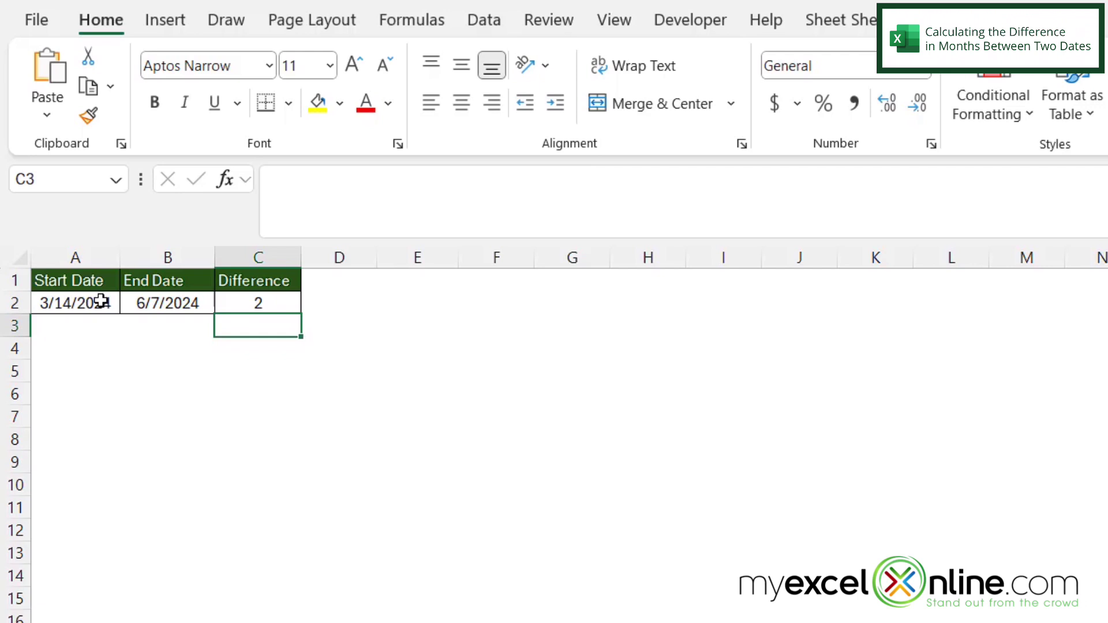
pyautogui.click(160, 299)
pyautogui.write('6')
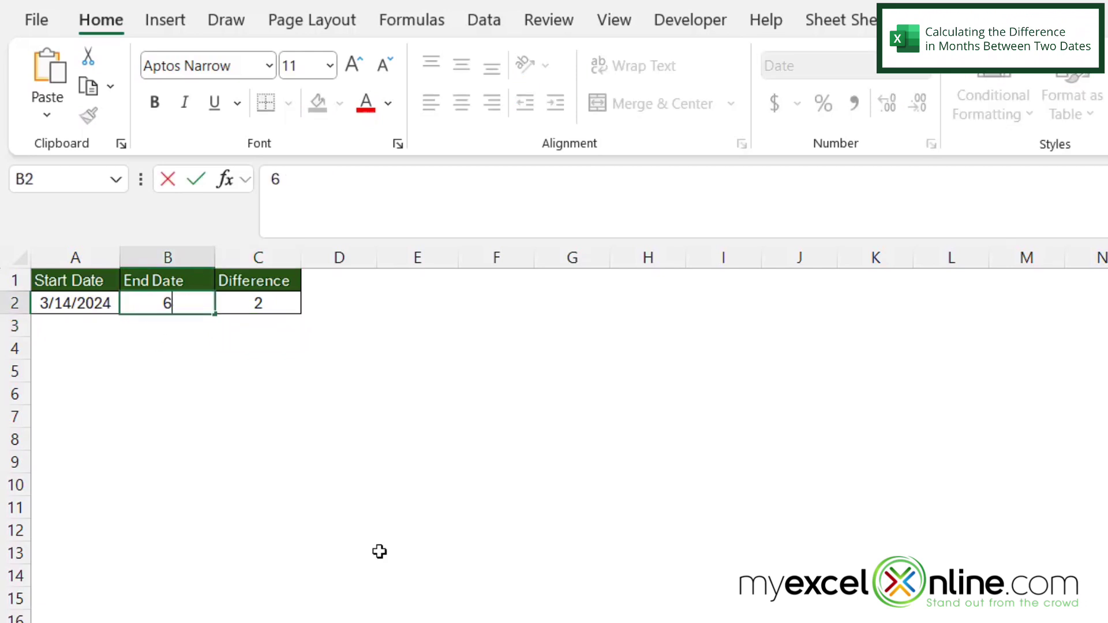
pyautogui.write('/15')
pyautogui.press('Return')
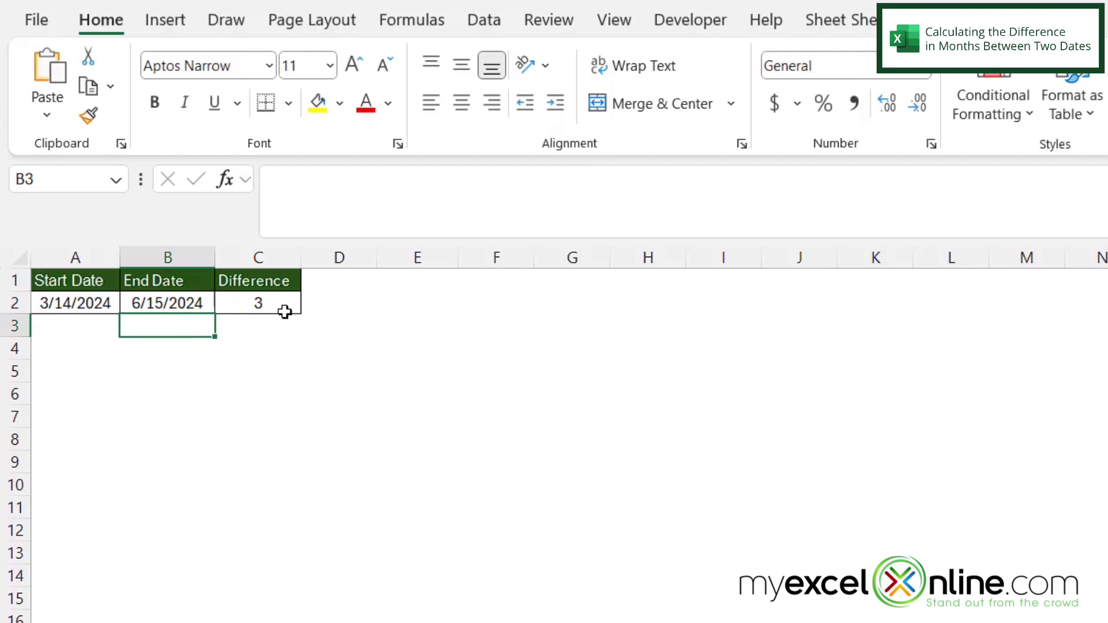